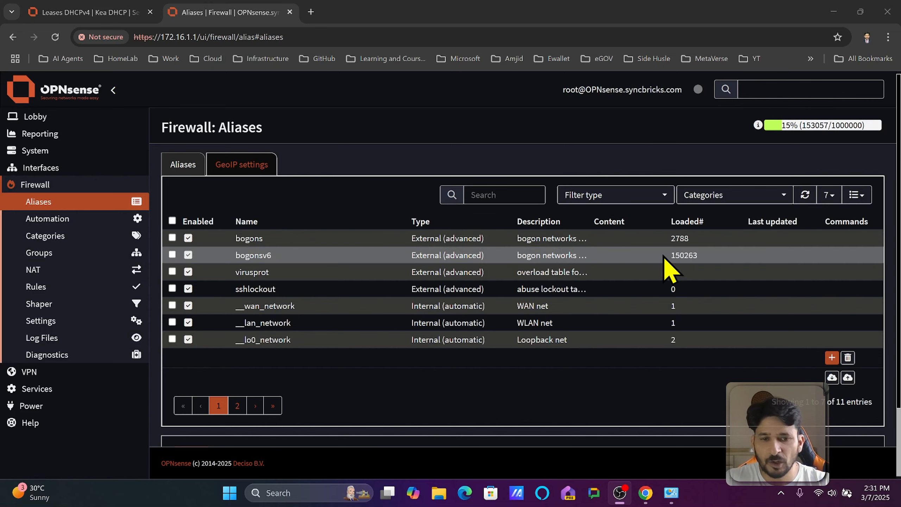
# Add a firewall alias of type Host(s), named with the owner's first name followed by "-devices".
pyautogui.click(831, 358)
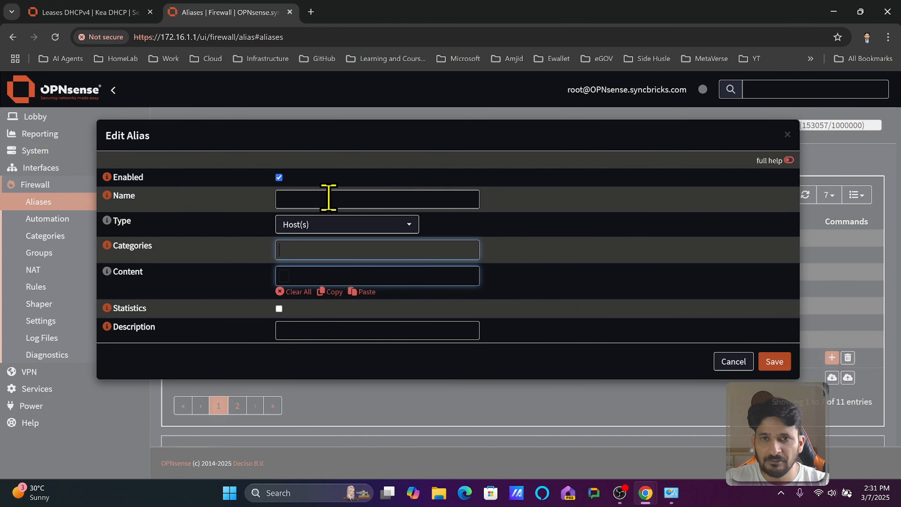
pyautogui.click(329, 198)
pyautogui.write('amjid-devices')
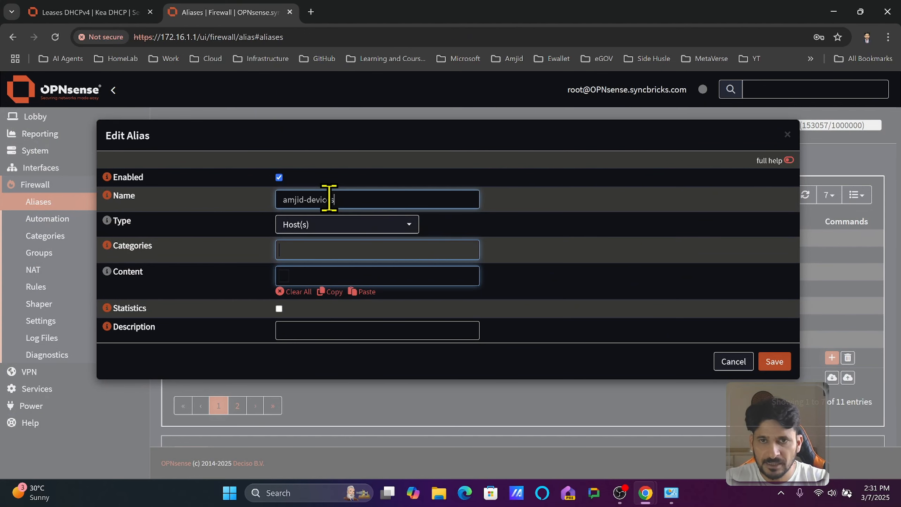
pyautogui.click(323, 226)
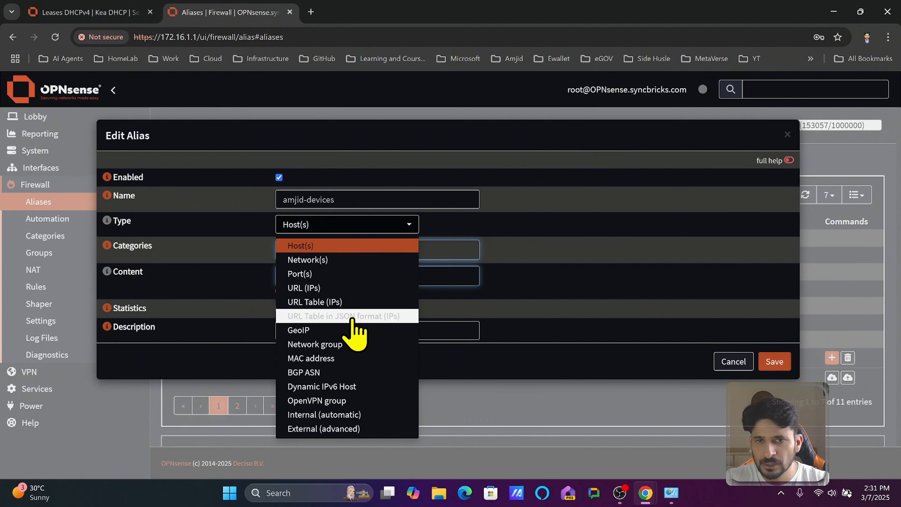
pyautogui.click(316, 246)
# Add the hosts 172.16.1.12 and 172.16.1.13 to the new alias's content.
pyautogui.click(345, 273)
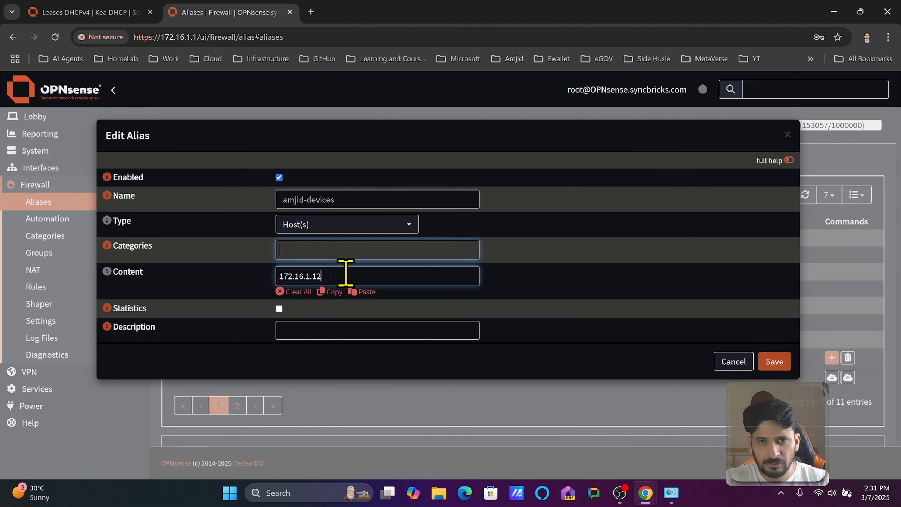
pyautogui.write('172.16.1.12')
pyautogui.press('Return')
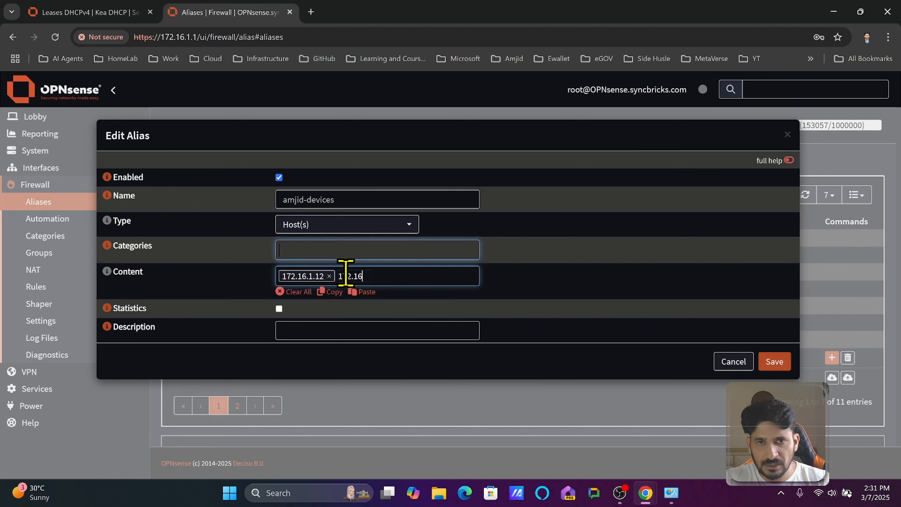
pyautogui.write('172.16.1.13')
pyautogui.press('Return')
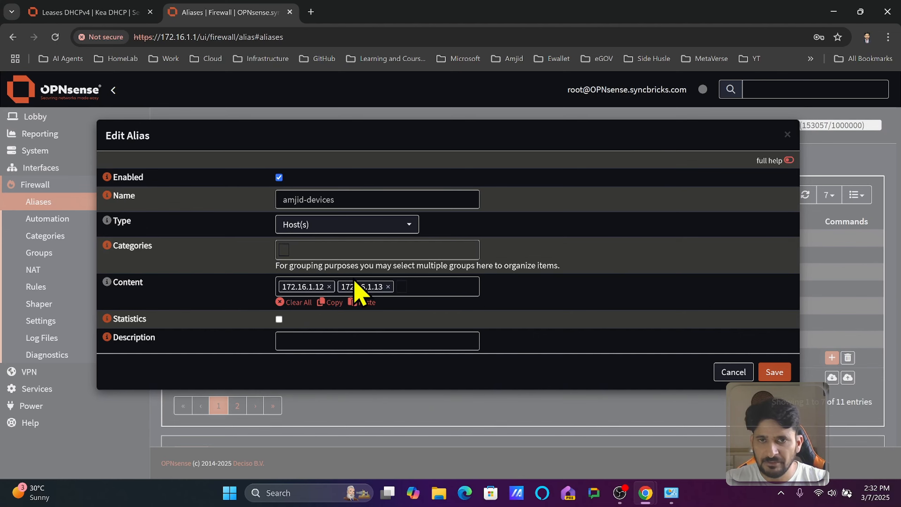
# Enter a description made of the owner's first name plus "'s Devices", and try to save the alias.
pyautogui.click(316, 341)
pyautogui.write('Amji')
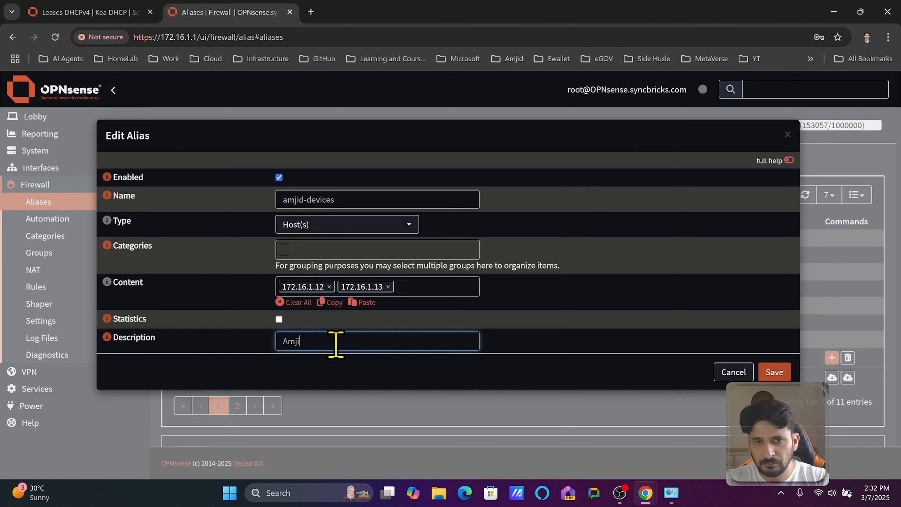
pyautogui.write("d's Devices")
pyautogui.click(768, 375)
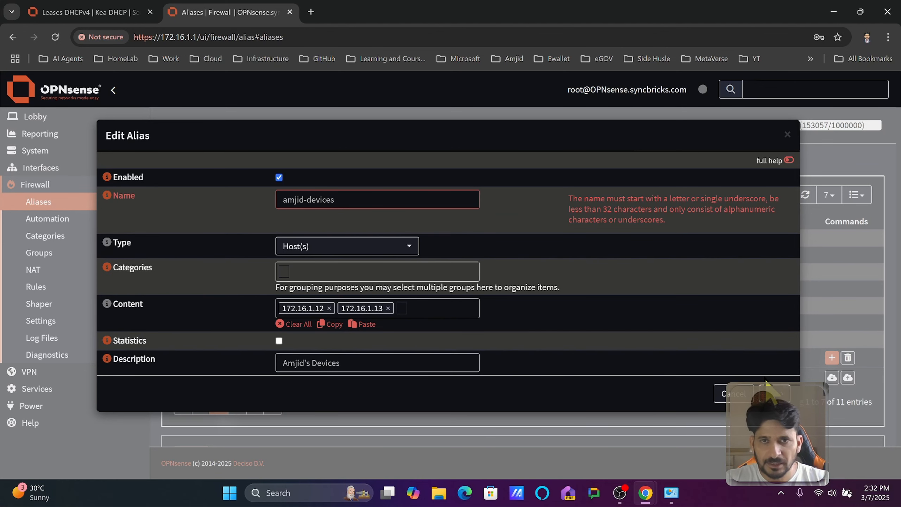
# Replace the hyphen in the alias name with an underscore and save the alias.
pyautogui.moveTo(375, 201); pyautogui.dragTo(235, 207)
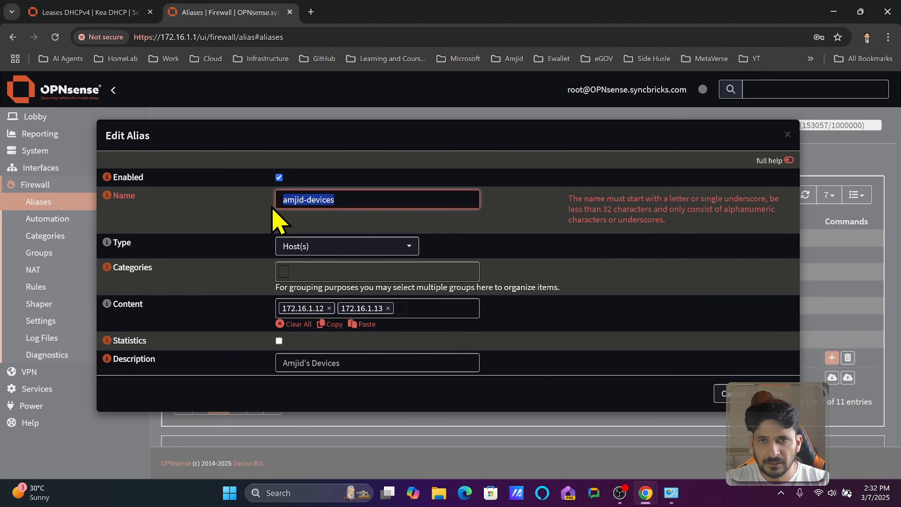
pyautogui.click(306, 201)
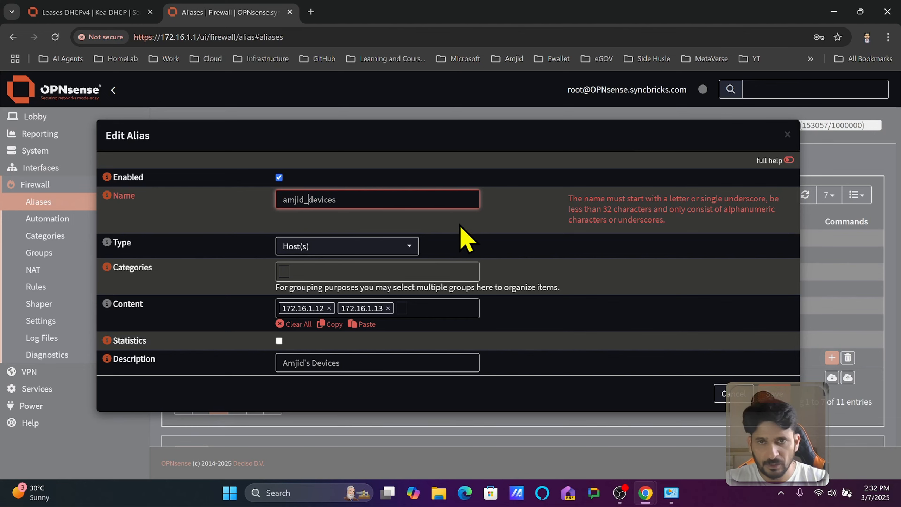
pyautogui.click(773, 393)
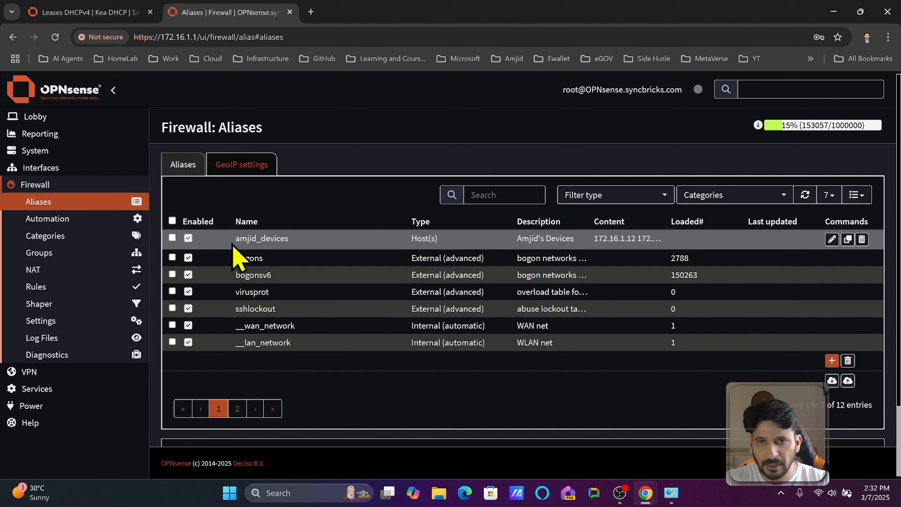
pyautogui.moveTo(236, 242); pyautogui.dragTo(305, 248)
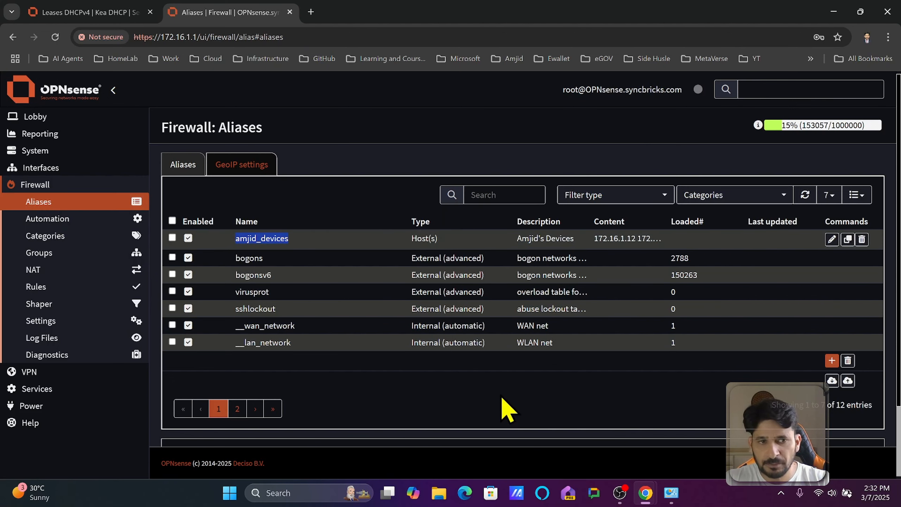
# Add another alias named kids_devices, keeping the type Host(s).
pyautogui.click(832, 360)
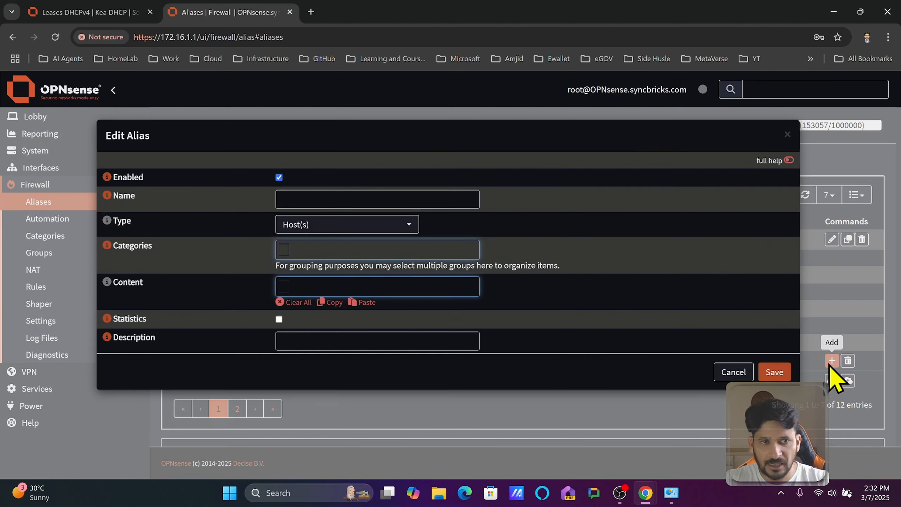
pyautogui.click(396, 202)
pyautogui.write('kids_devices')
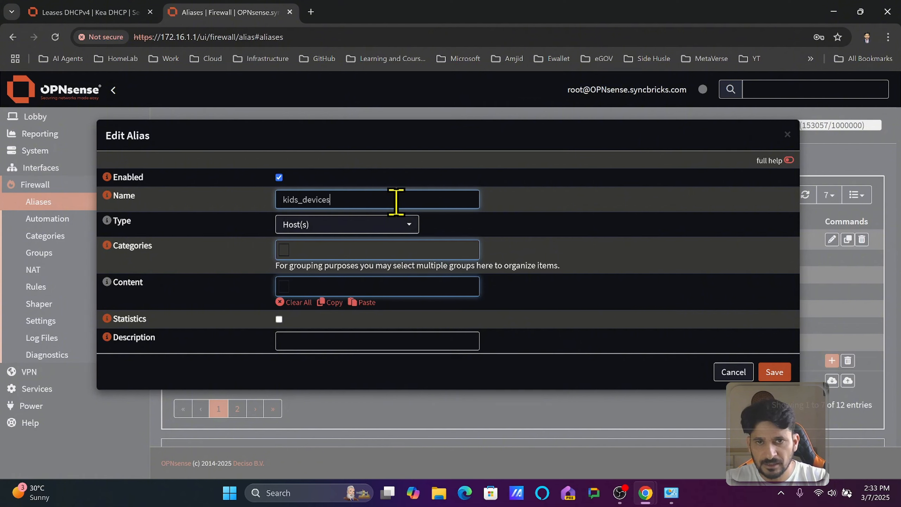
pyautogui.press('Tab')
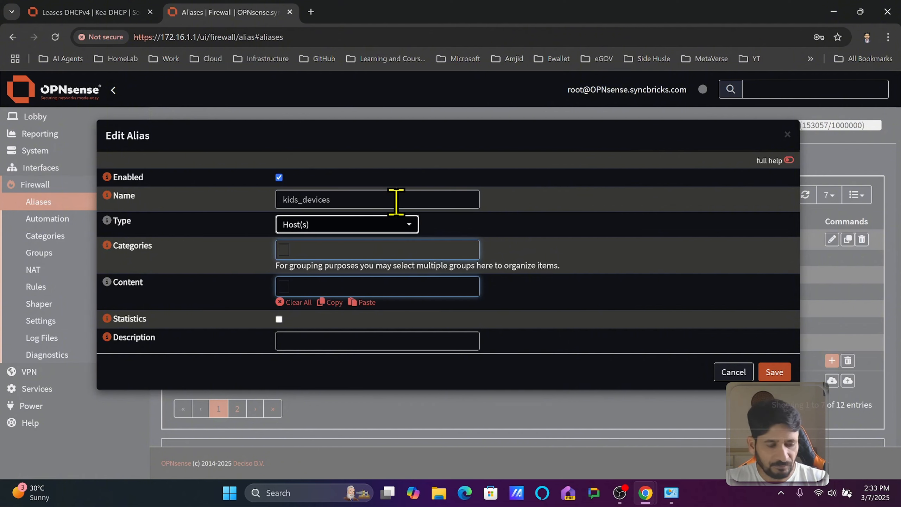
# Set the kids_devices content to the range 172.16.1.50-172.16.1.59 and save the alias.
pyautogui.click(359, 281)
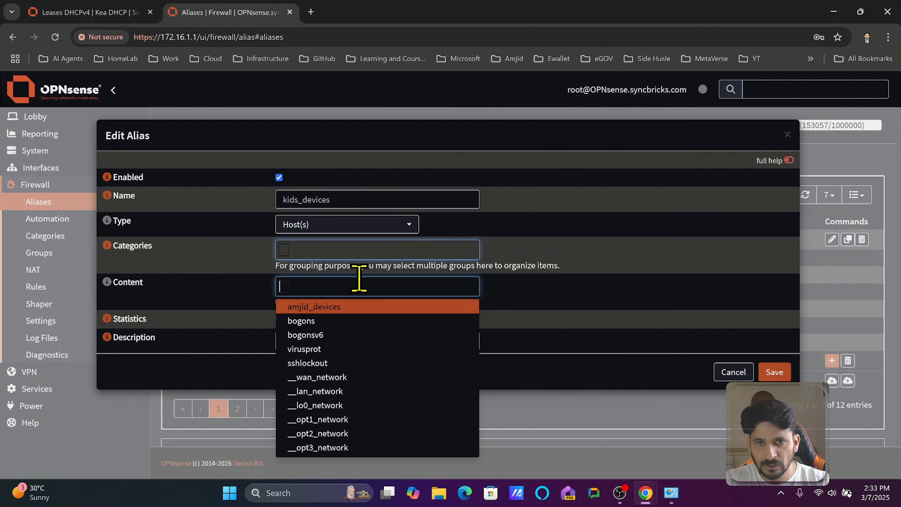
pyautogui.write('172.16.1.50-172.16.1.59')
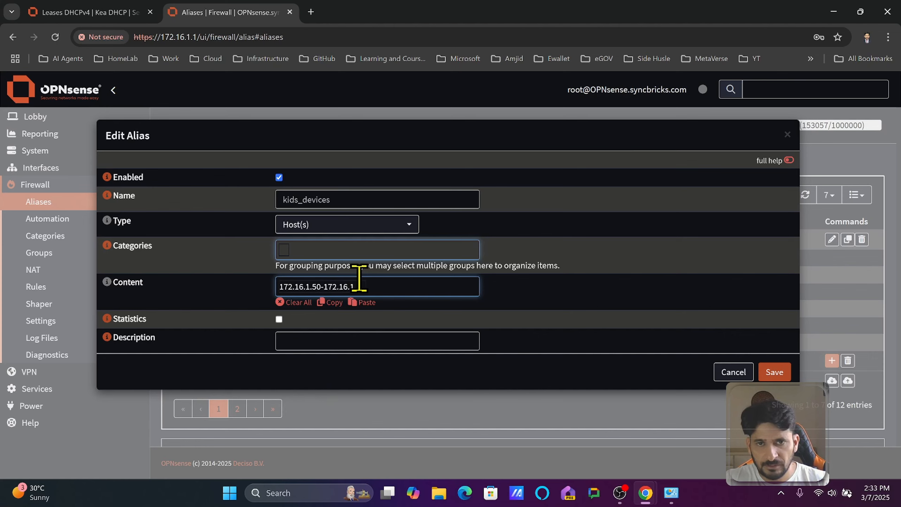
pyautogui.click(558, 308)
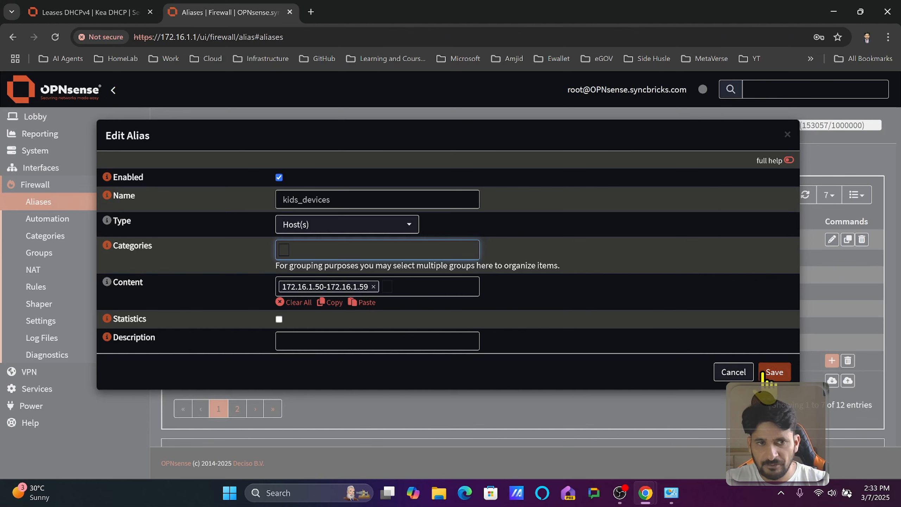
pyautogui.click(773, 371)
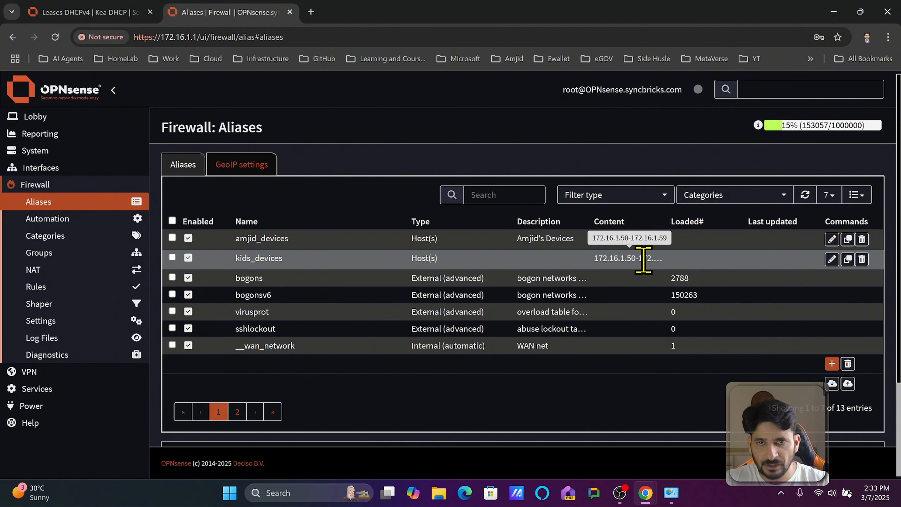
# Open the kids_devices alias for editing and nest the owner's device alias in its content.
pyautogui.click(831, 260)
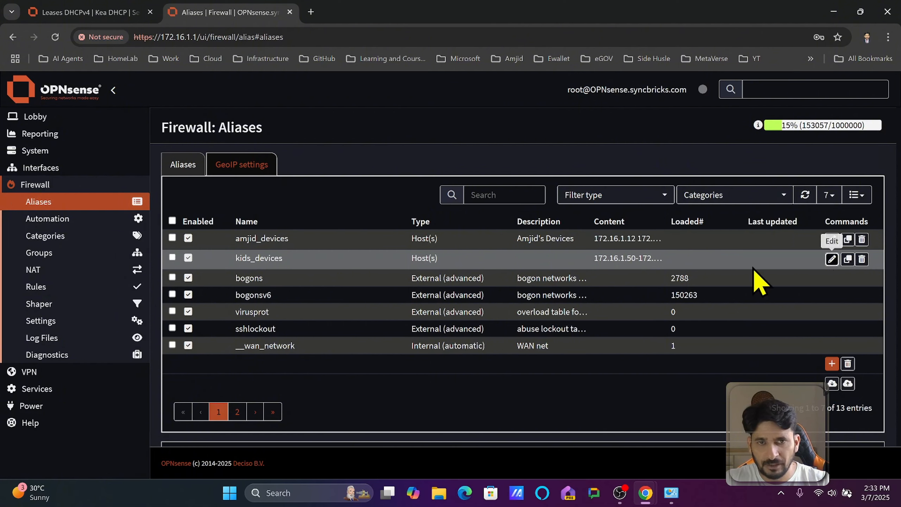
pyautogui.click(438, 286)
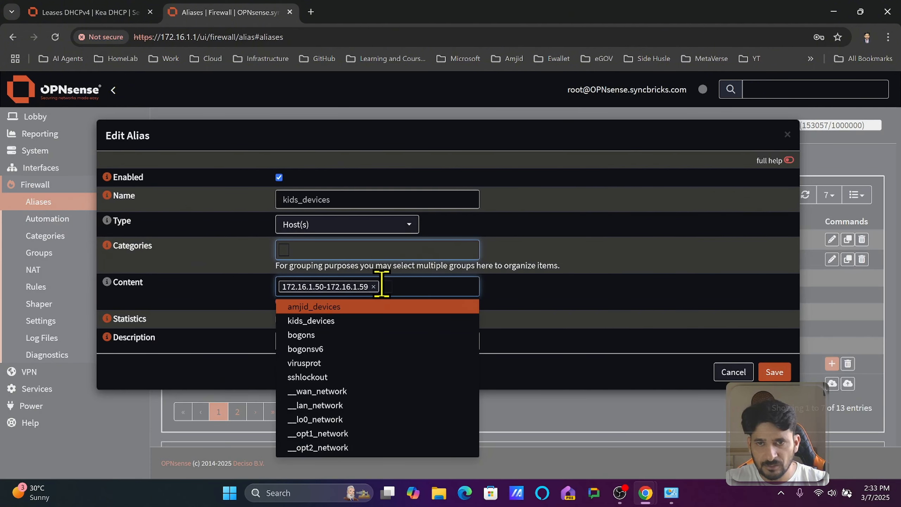
pyautogui.write('172.')
pyautogui.write('amj')
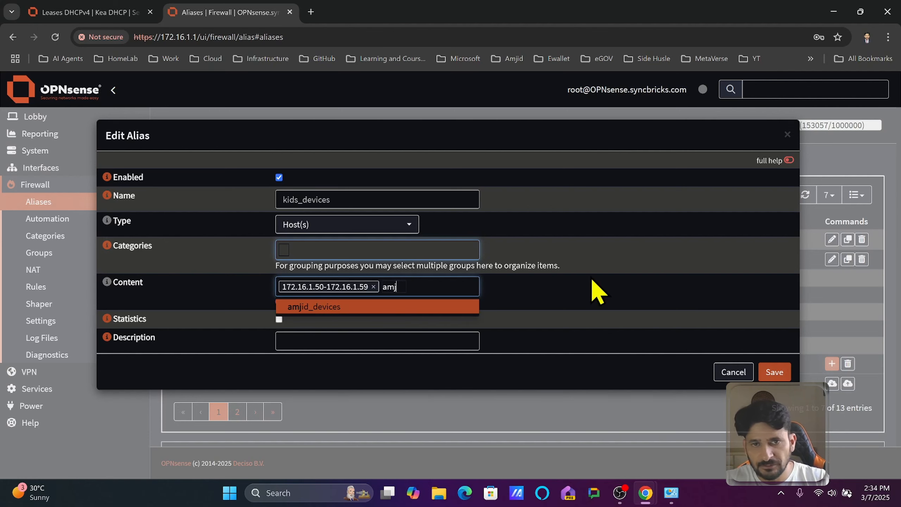
pyautogui.click(449, 306)
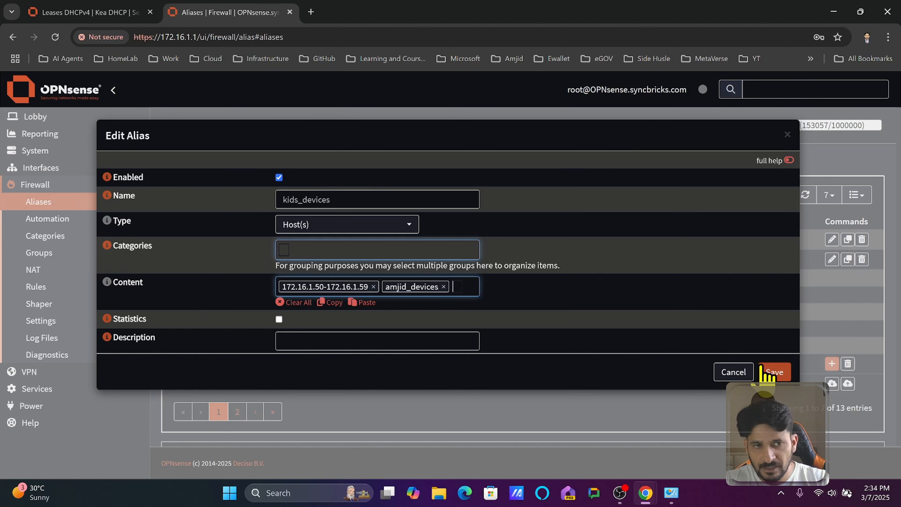
pyautogui.click(774, 371)
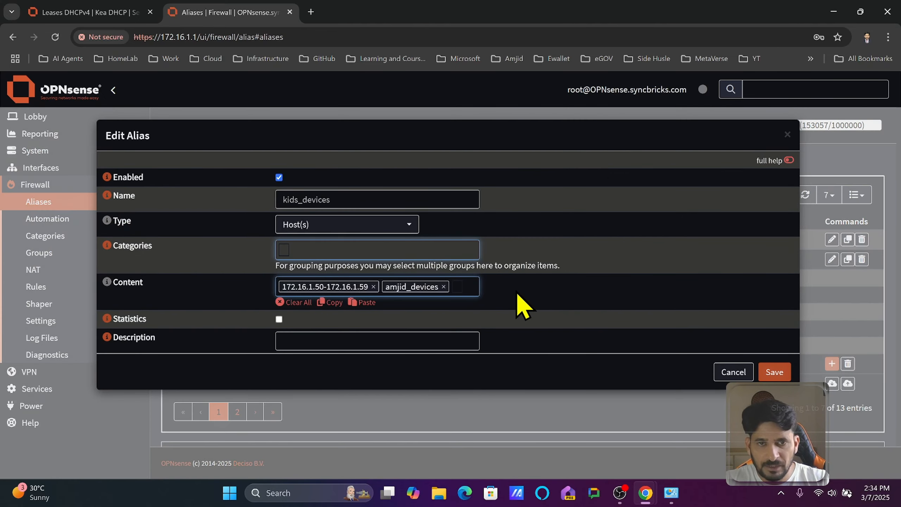
# Set the kids_devices description to "Kids Devices", remove the nested owner's device alias from its content and save.
pyautogui.click(386, 340)
pyautogui.write('Ki')
pyautogui.press('BackSpace')
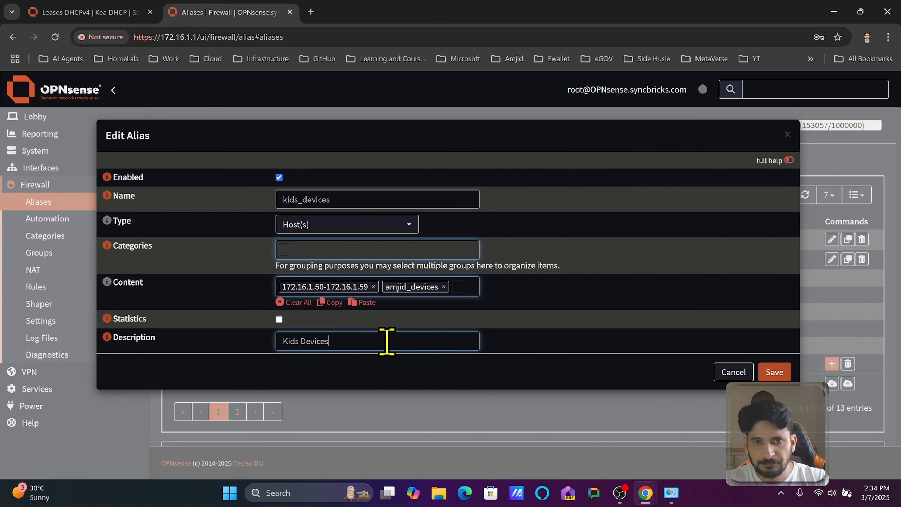
pyautogui.click(443, 286)
pyautogui.click(773, 372)
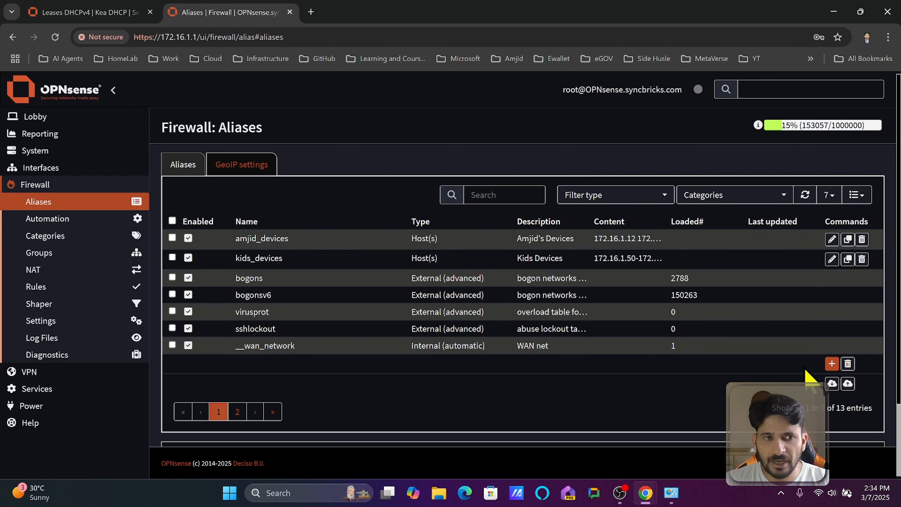
# Add a new alias of type Port(s) named web_server_ports.
pyautogui.click(832, 363)
pyautogui.click(367, 225)
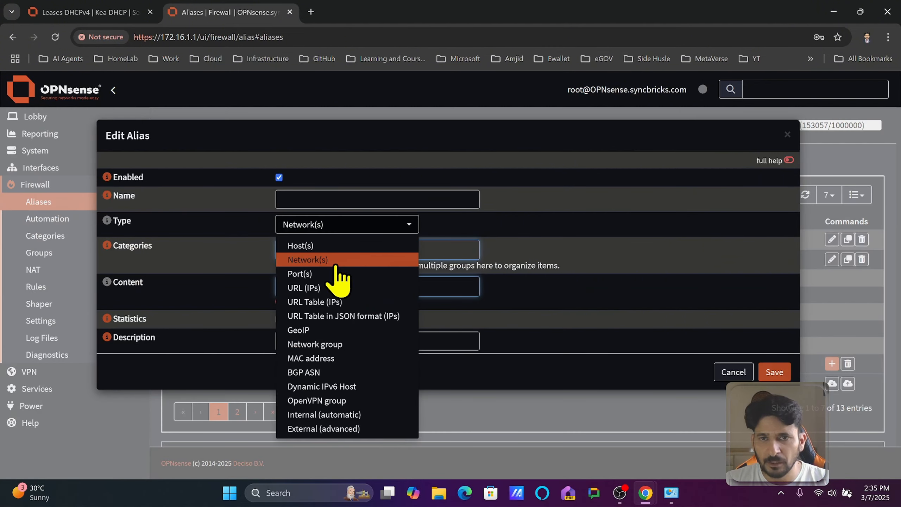
pyautogui.click(335, 266)
pyautogui.click(346, 224)
pyautogui.click(338, 274)
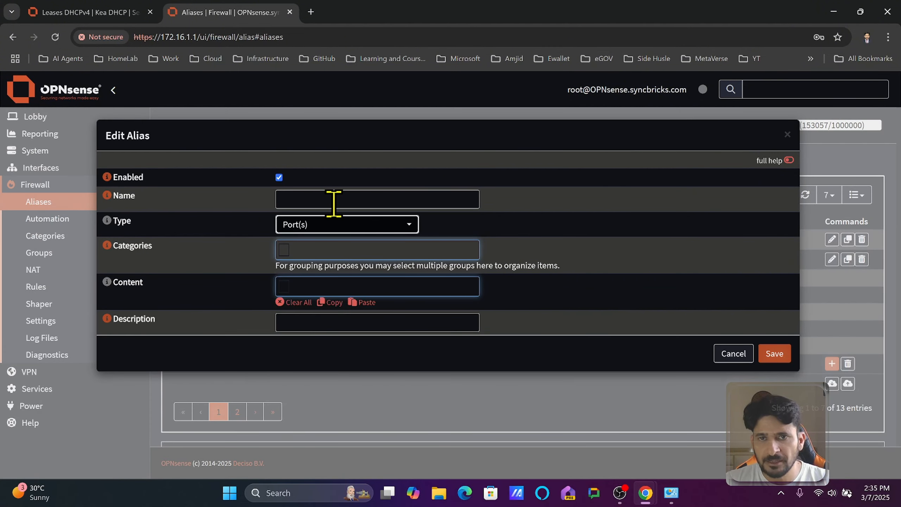
pyautogui.click(337, 201)
pyautogui.write('web_server_ports')
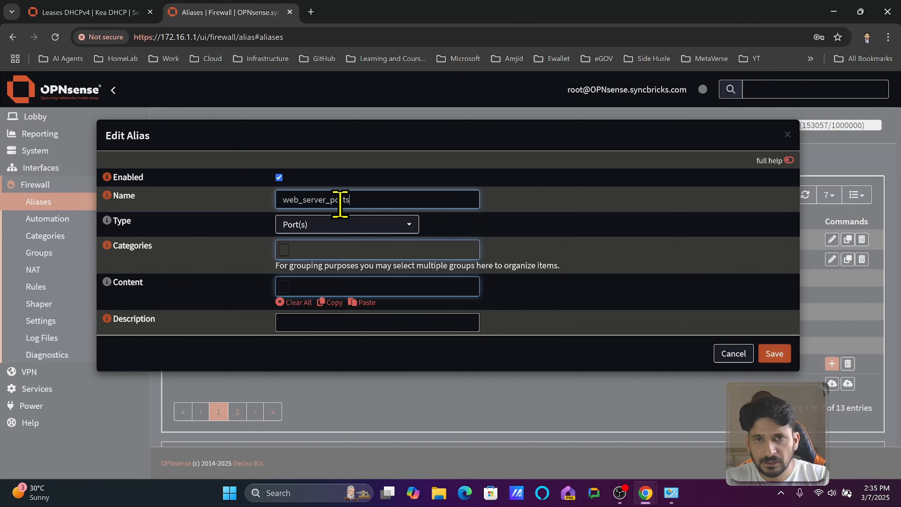
# Add ports 80 and 443 to the content of the web_server_ports alias.
pyautogui.press('Tab')
pyautogui.press('Tab')
pyautogui.press('Tab')
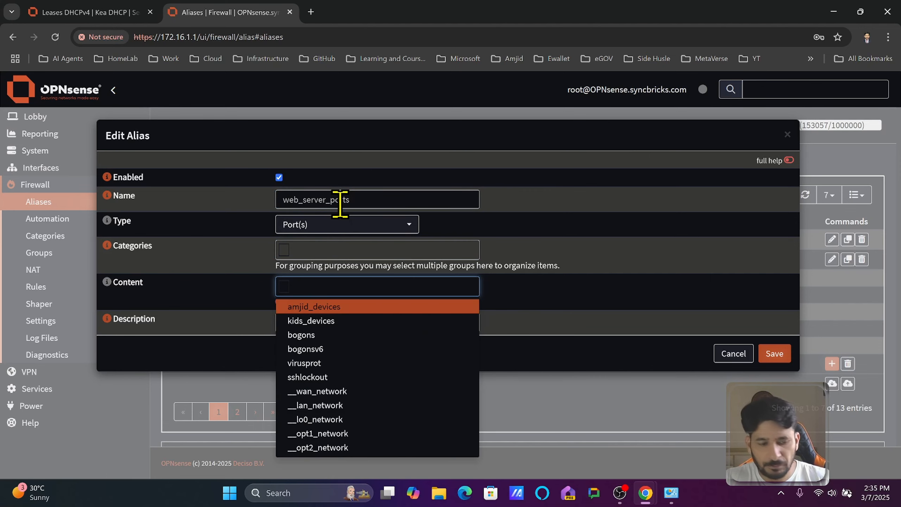
pyautogui.write('80')
pyautogui.press('Return')
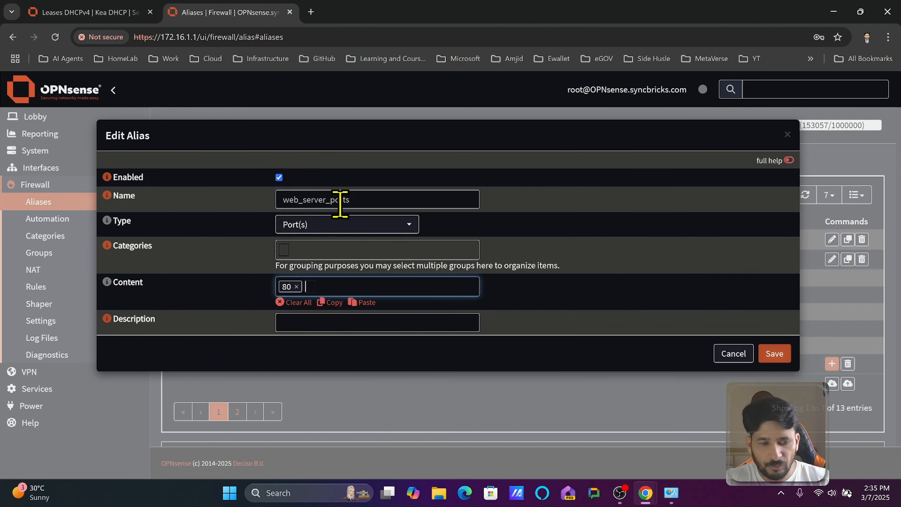
pyautogui.write('443')
pyautogui.press('Return')
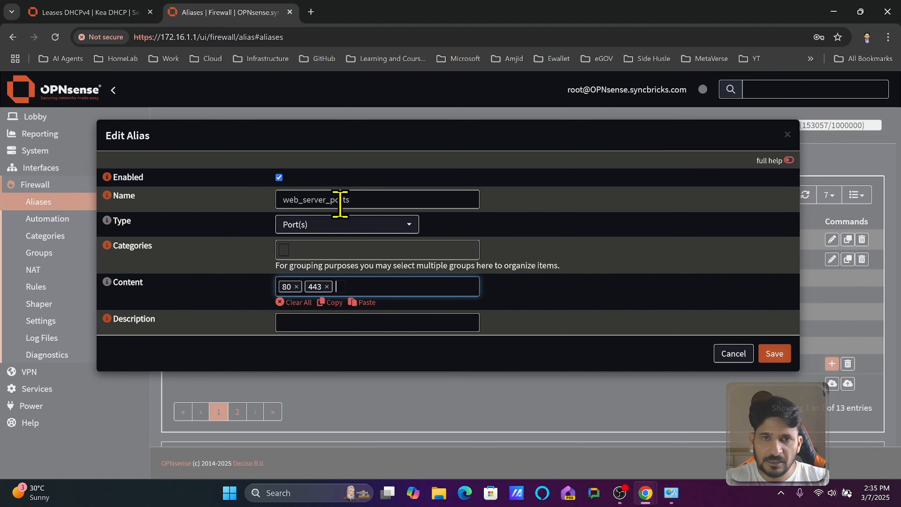
# Enter a web server description starting with "Ports for Web" for the port alias and save it.
pyautogui.click(329, 316)
pyautogui.write('P')
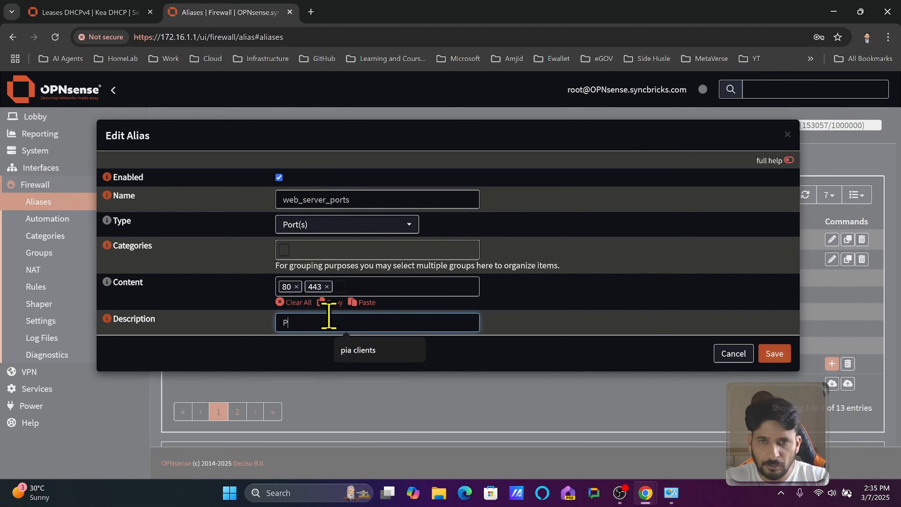
pyautogui.write('orts for Web Servers')
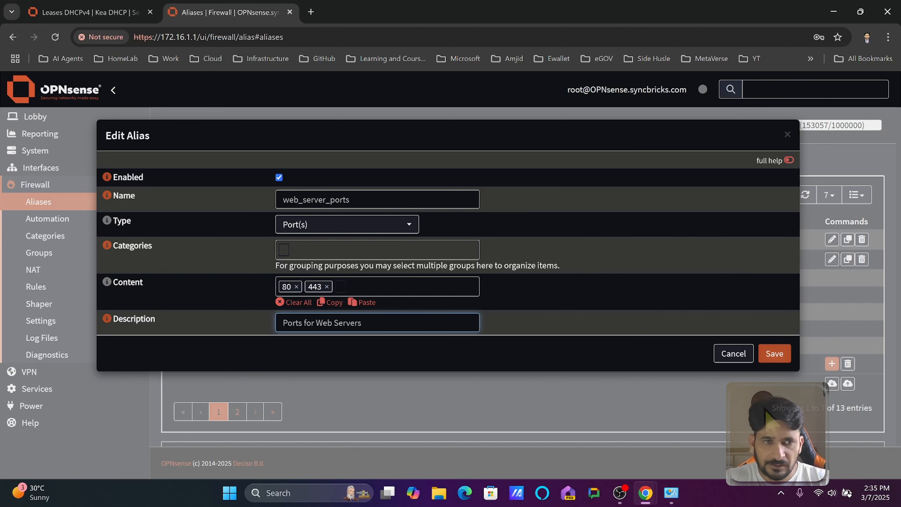
pyautogui.click(775, 354)
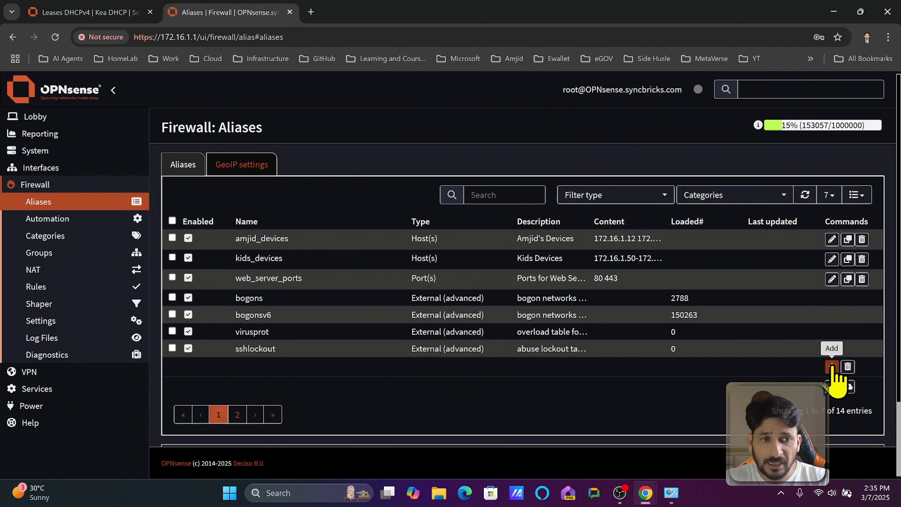
# Add a new alias named HomeLab and set its type to Network(s).
pyautogui.click(831, 366)
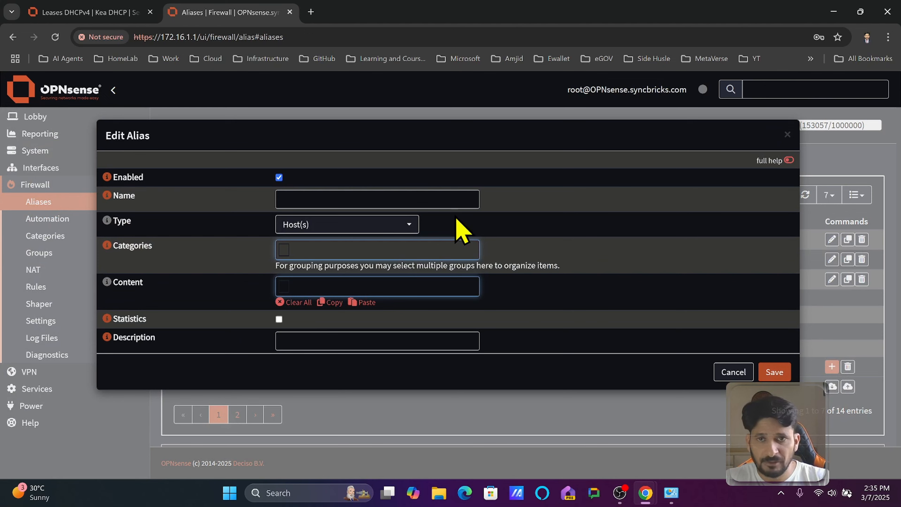
pyautogui.click(410, 197)
pyautogui.write('Hom')
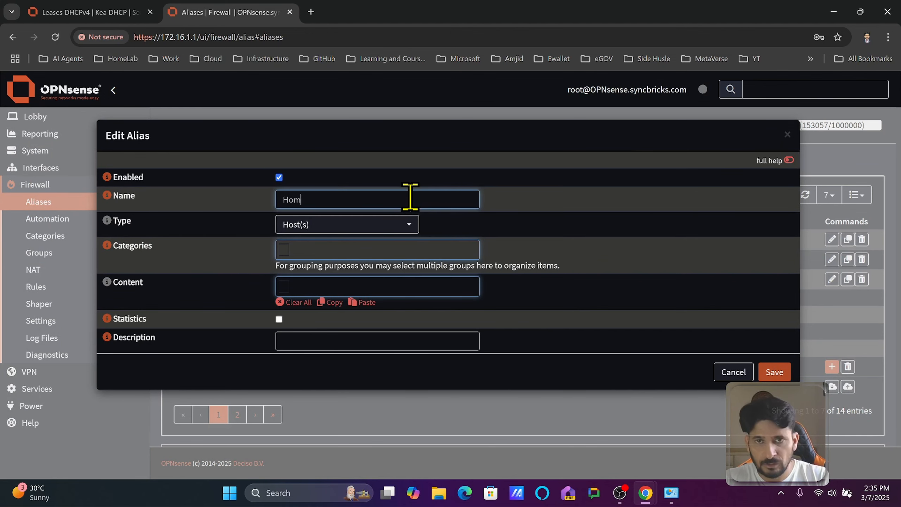
pyautogui.write('eLab')
pyautogui.press('Tab')
pyautogui.press('Tab')
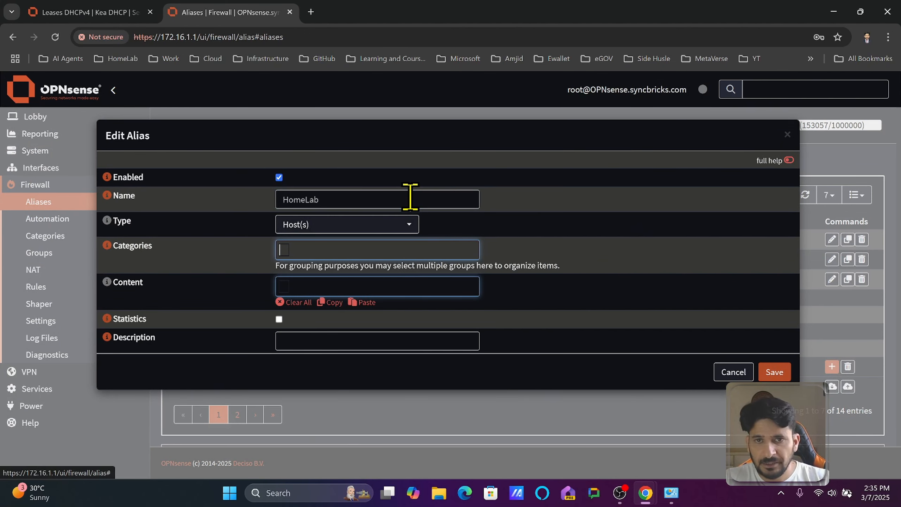
pyautogui.click(341, 227)
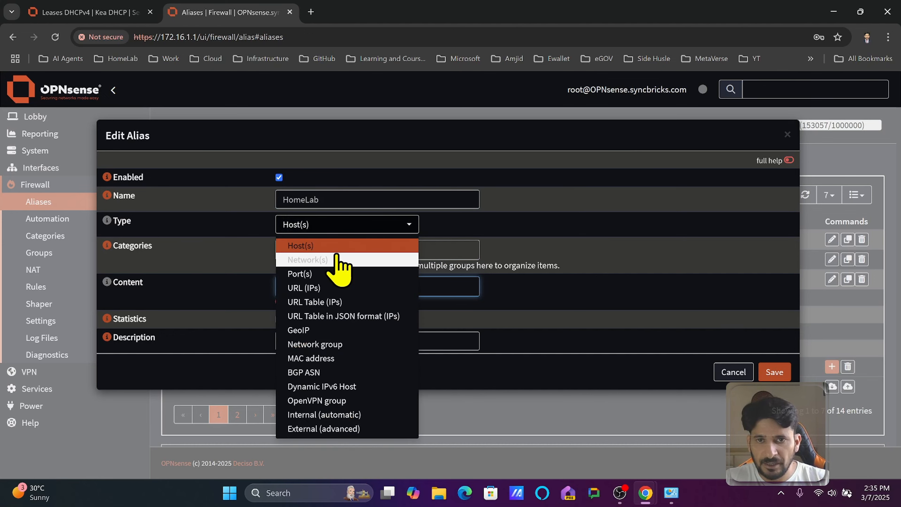
pyautogui.click(336, 259)
# Set the HomeLab alias content to 10.11.12.0/24 and its description to "HomeLab", and save it.
pyautogui.click(419, 287)
pyautogui.write('10.11.12.0/')
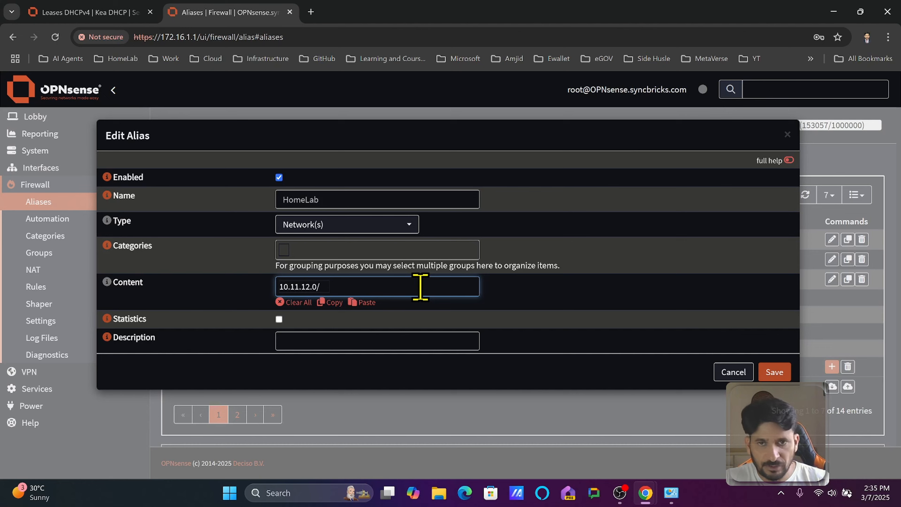
pyautogui.write('24')
pyautogui.click(422, 340)
pyautogui.write('HomeLab')
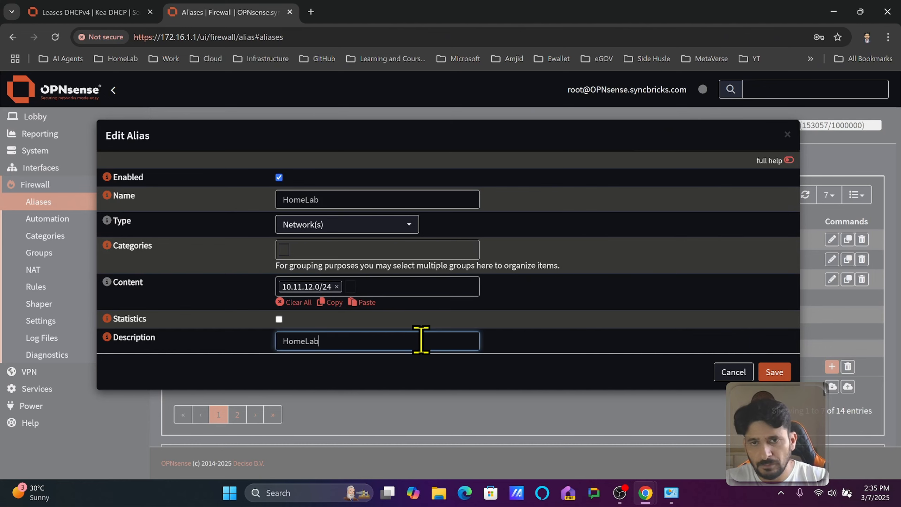
pyautogui.click(773, 372)
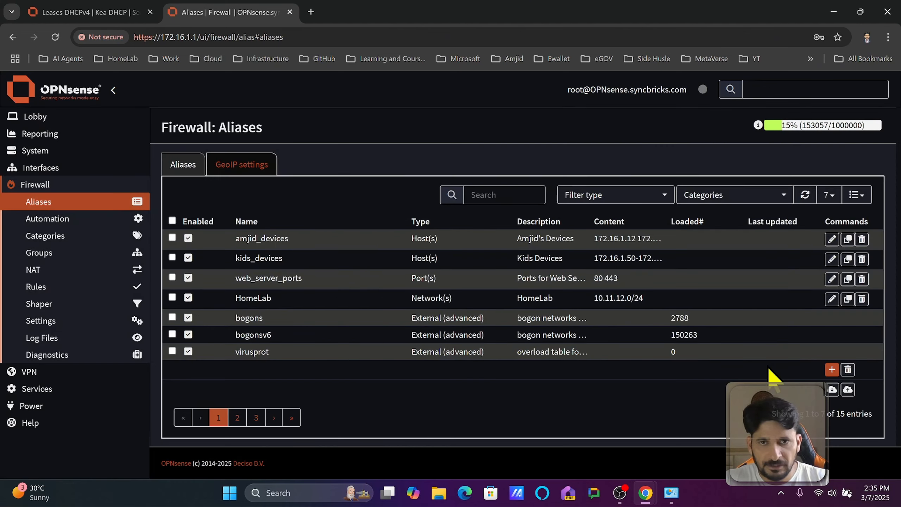
# Add a new alias named Guest_network and set its type to Network(s).
pyautogui.click(831, 369)
pyautogui.click(370, 196)
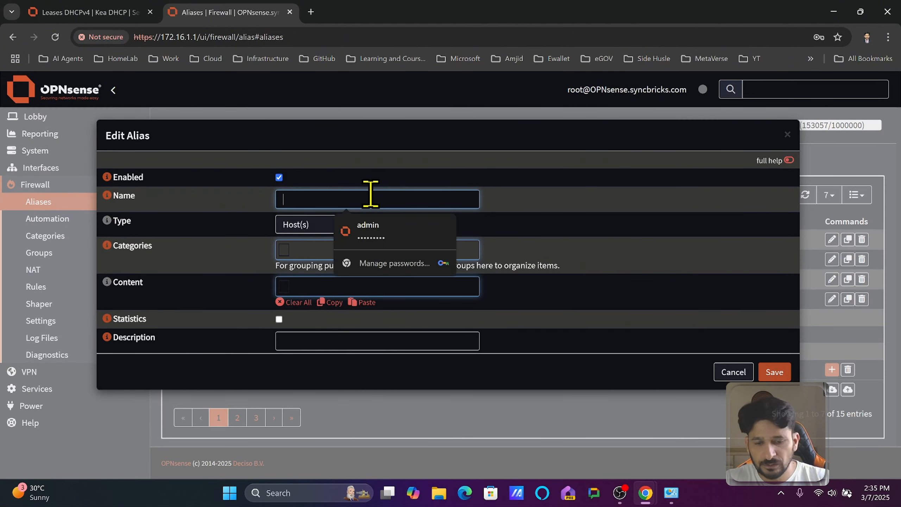
pyautogui.write('Guest_netw')
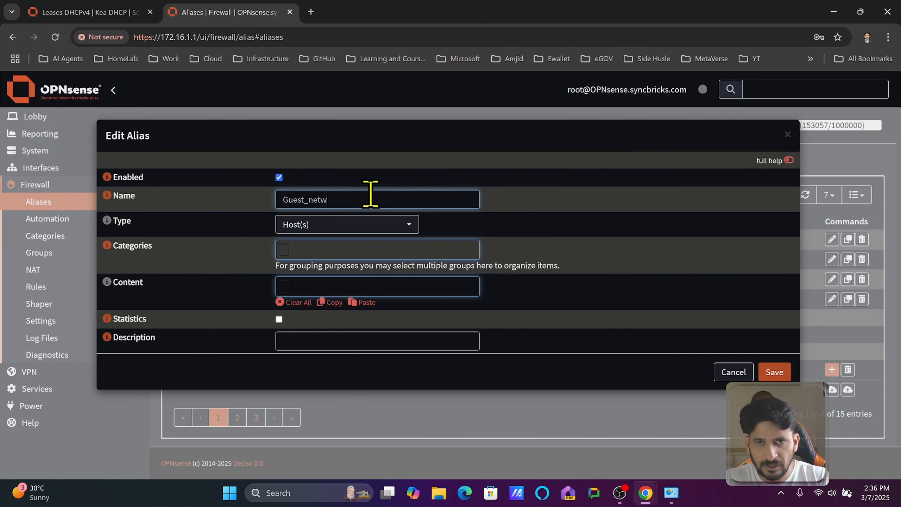
pyautogui.write('ork')
pyautogui.press('Tab')
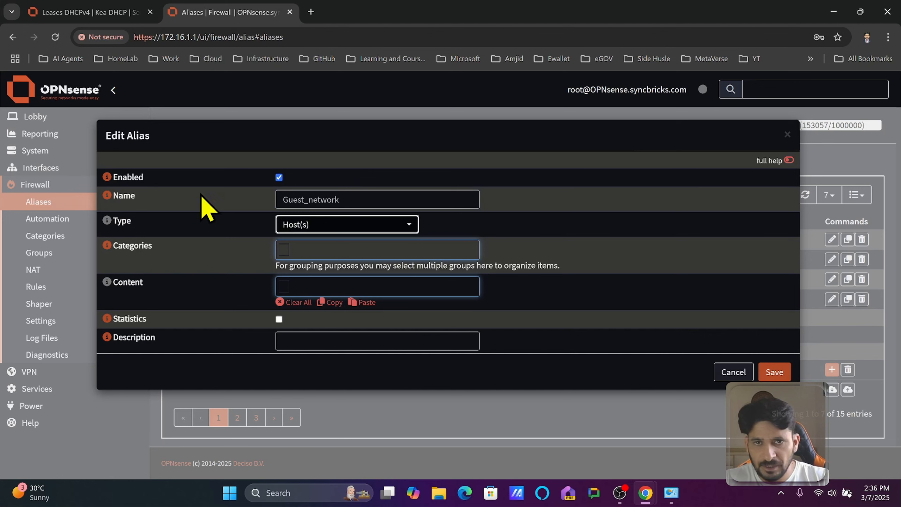
pyautogui.click(309, 224)
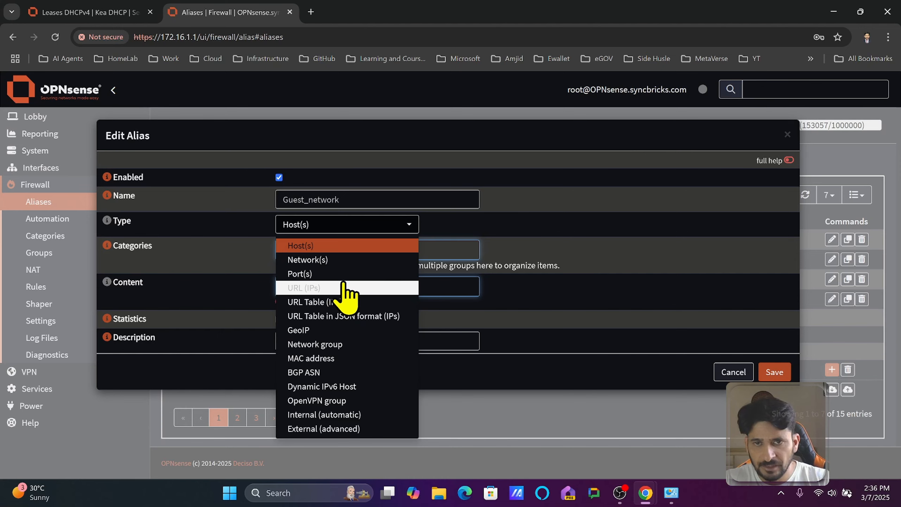
pyautogui.click(337, 260)
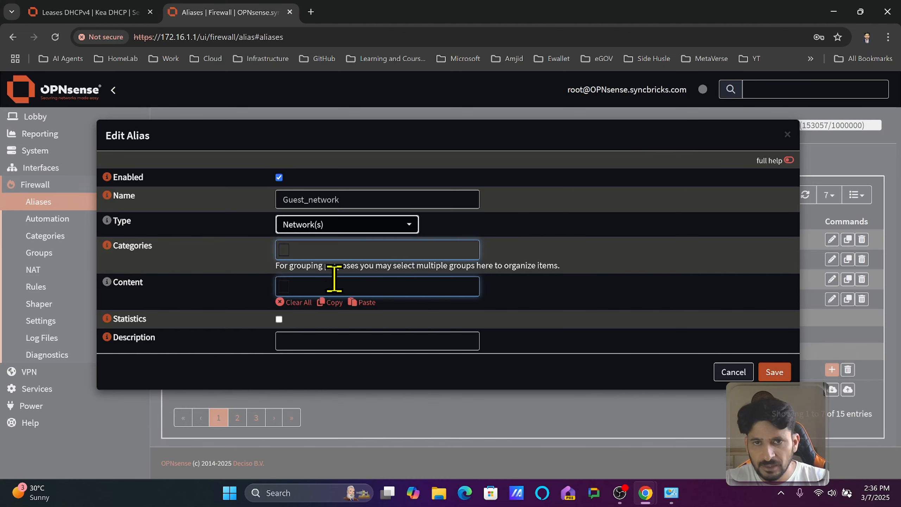
# Set the Guest_network alias content to 192.168.50.0/24 and its description to "Guest Network", and save it.
pyautogui.click(311, 286)
pyautogui.write('192.168.50.0')
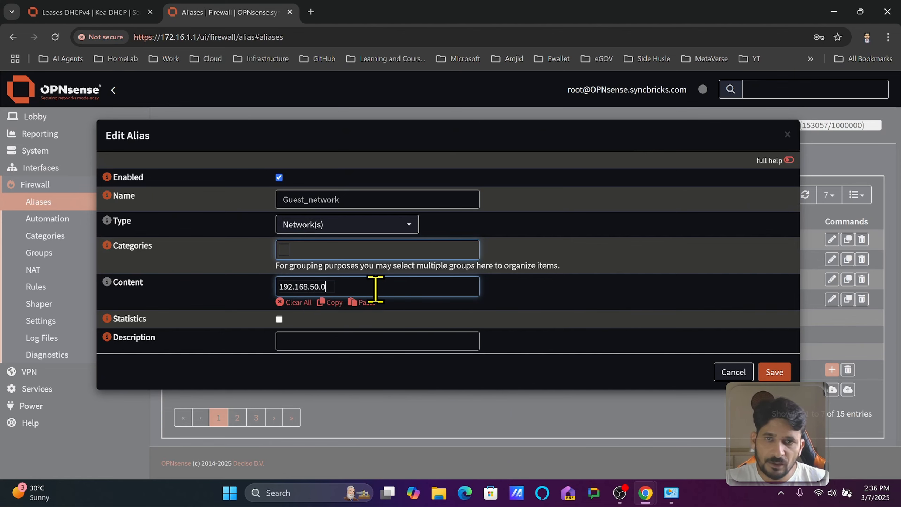
pyautogui.write('/24')
pyautogui.click(357, 335)
pyautogui.write('Guest Network')
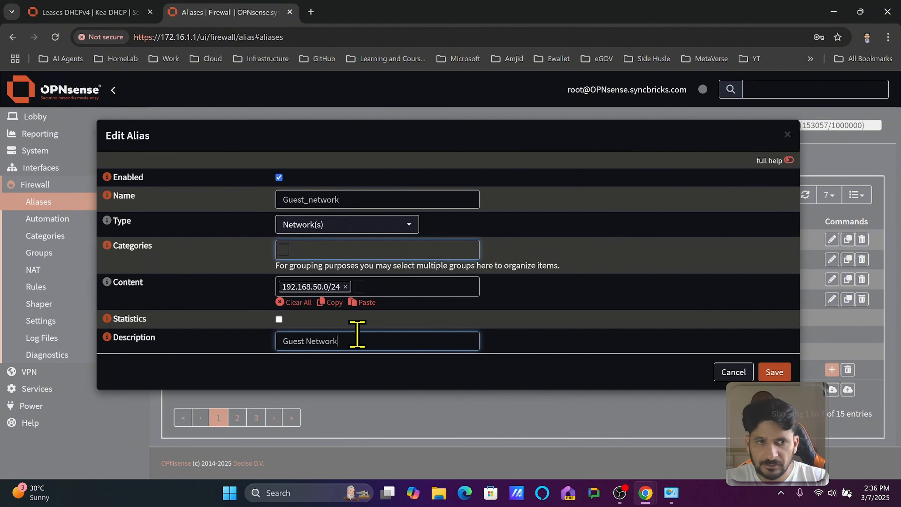
pyautogui.click(774, 371)
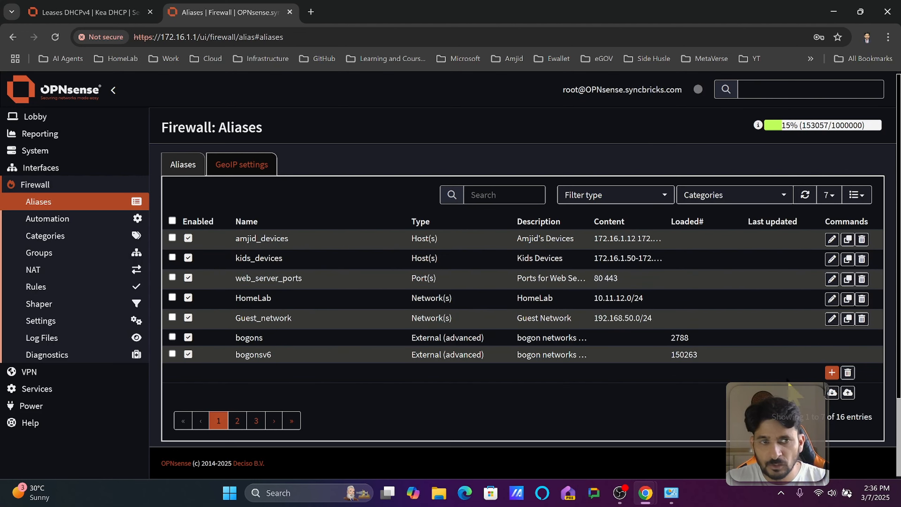
# Start another new alias and open its list of alias types.
pyautogui.click(831, 371)
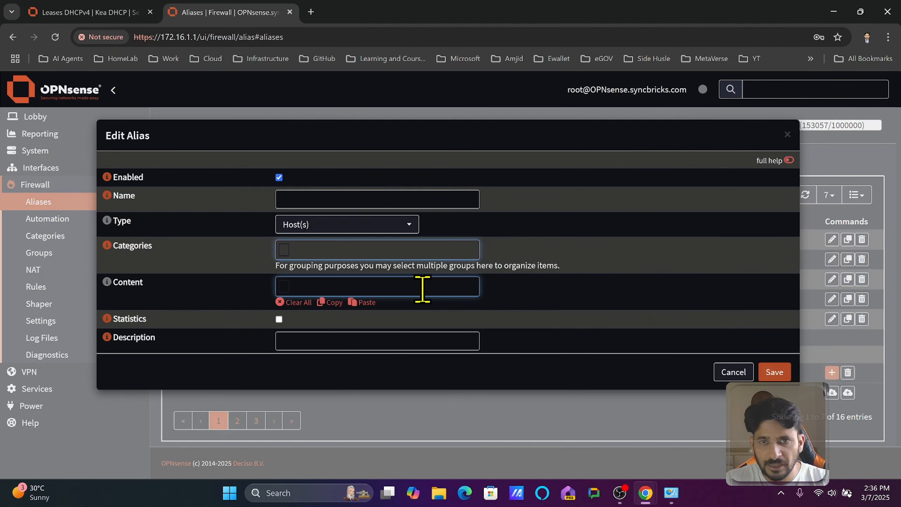
pyautogui.click(381, 230)
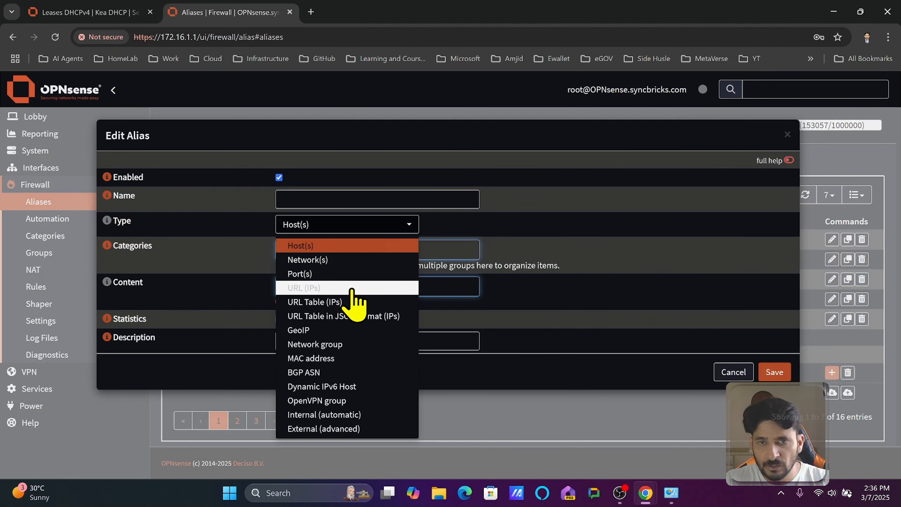